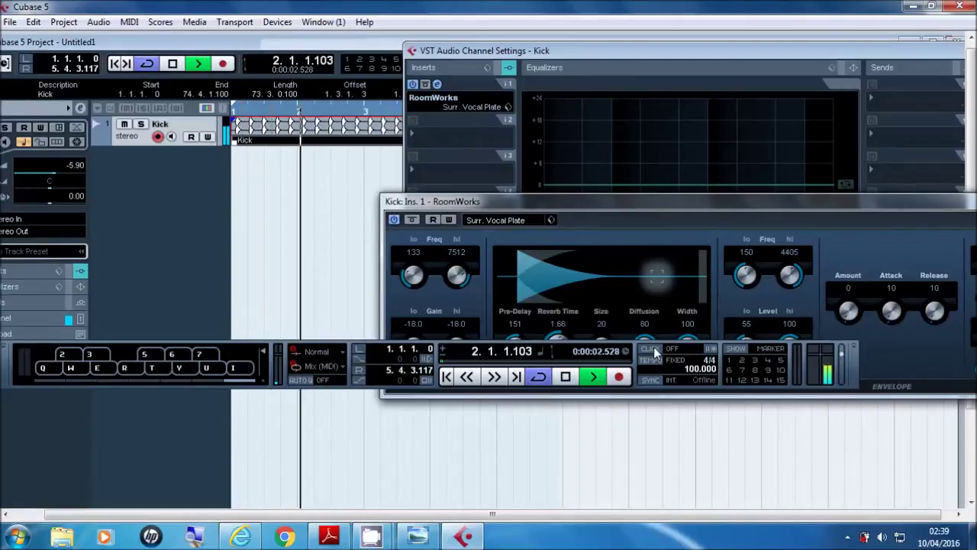
# Step: Stop Kick playback and move the Transport panel off the RoomWorks reverb knobs
pyautogui.press('space')
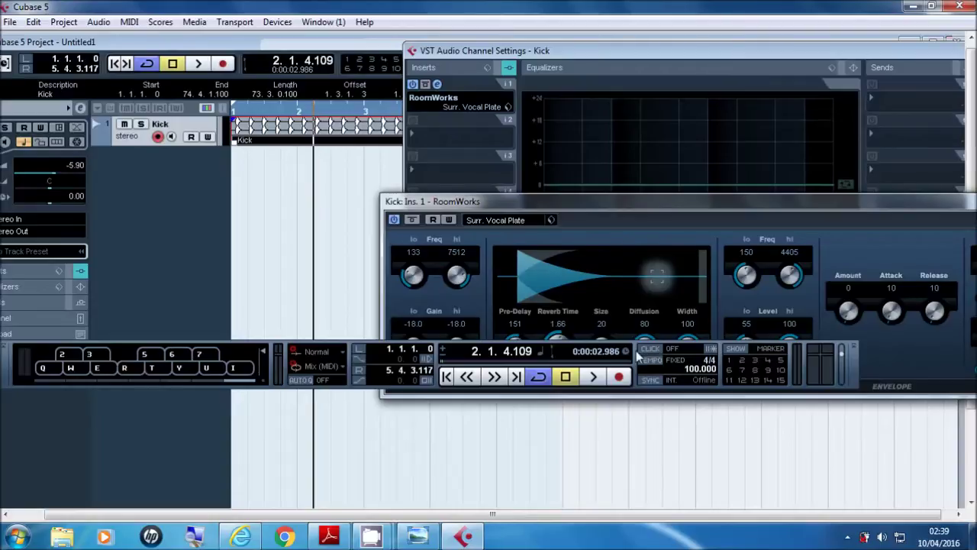
pyautogui.moveTo(645, 353); pyautogui.dragTo(640, 426)
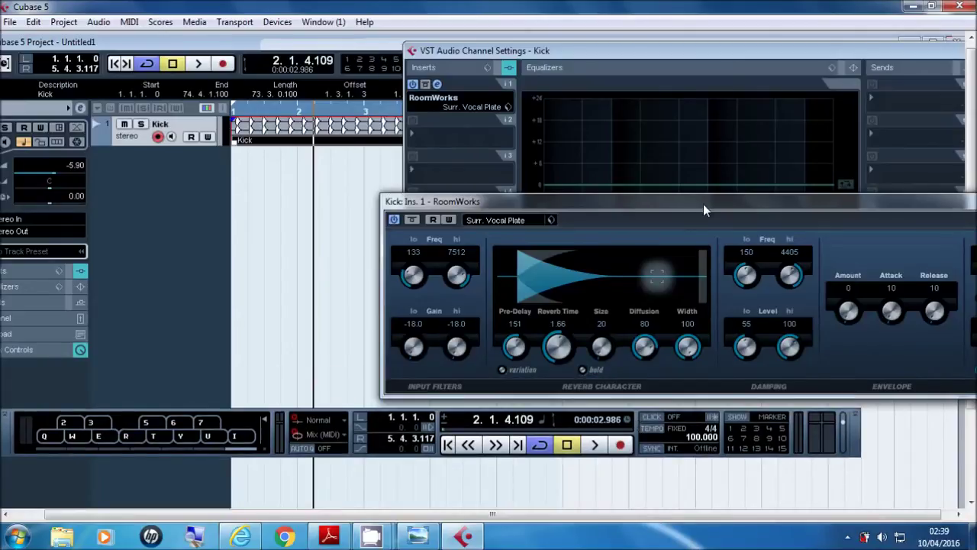
# Step: Turn the RoomWorks Output Mix down to 2, then play and stop the kick to hear it
pyautogui.moveTo(703, 204); pyautogui.dragTo(629, 215)
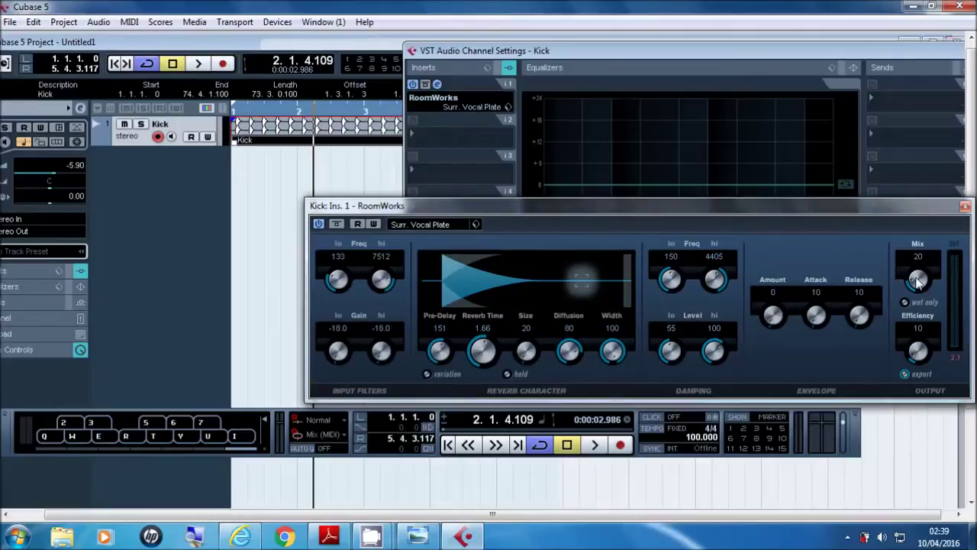
pyautogui.moveTo(918, 283); pyautogui.dragTo(917, 301)
pyautogui.press('space')
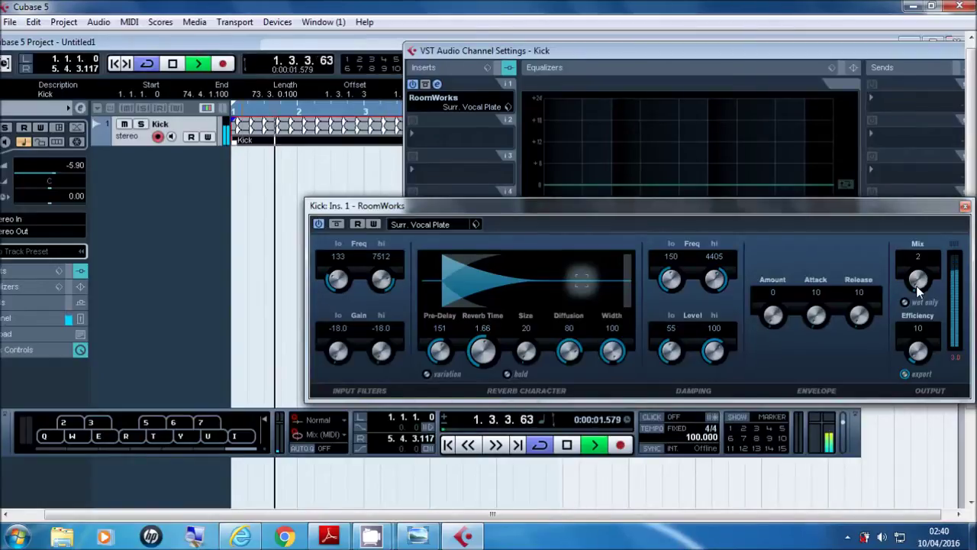
pyautogui.press('space')
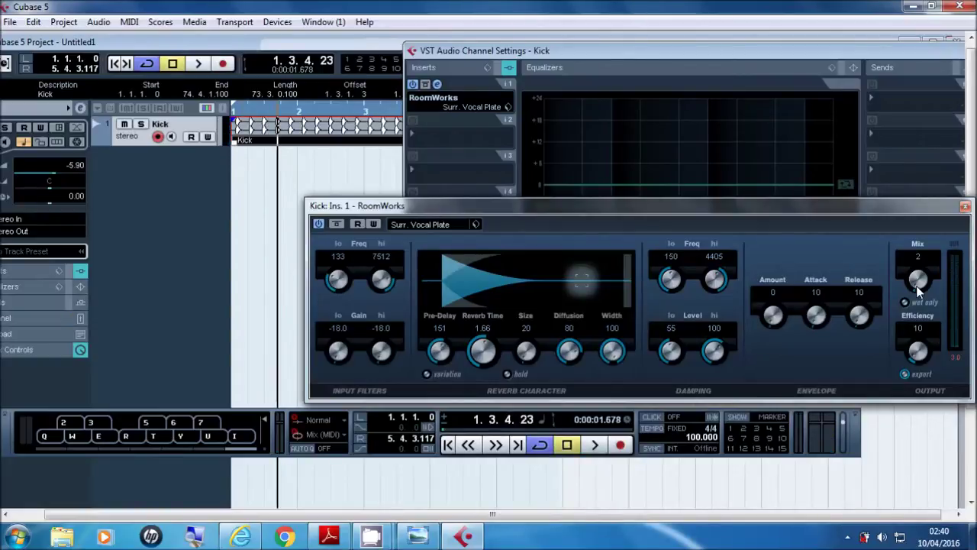
# Step: Close the RoomWorks and channel windows, then reopen the Kick's VST Audio Channel Settings
pyautogui.click(965, 207)
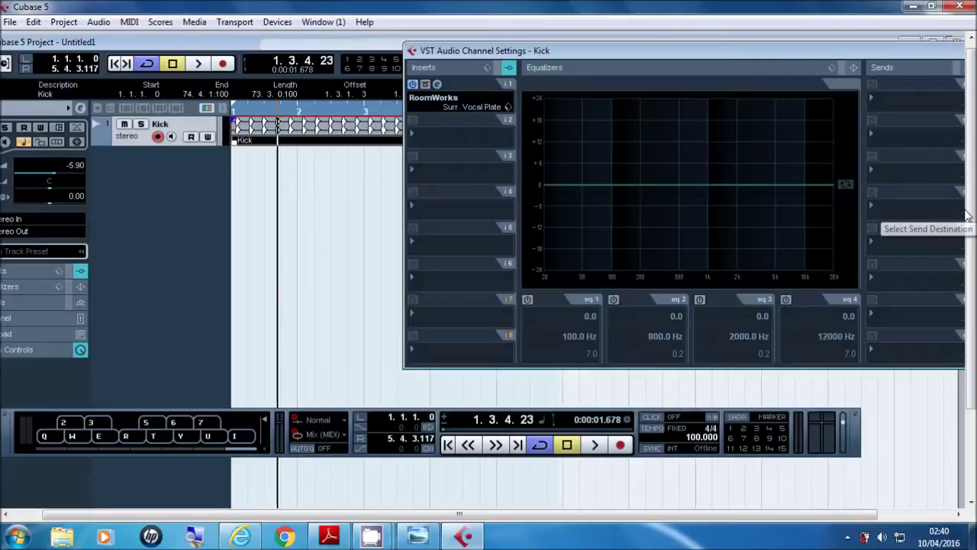
pyautogui.click(935, 63)
pyautogui.click(918, 74)
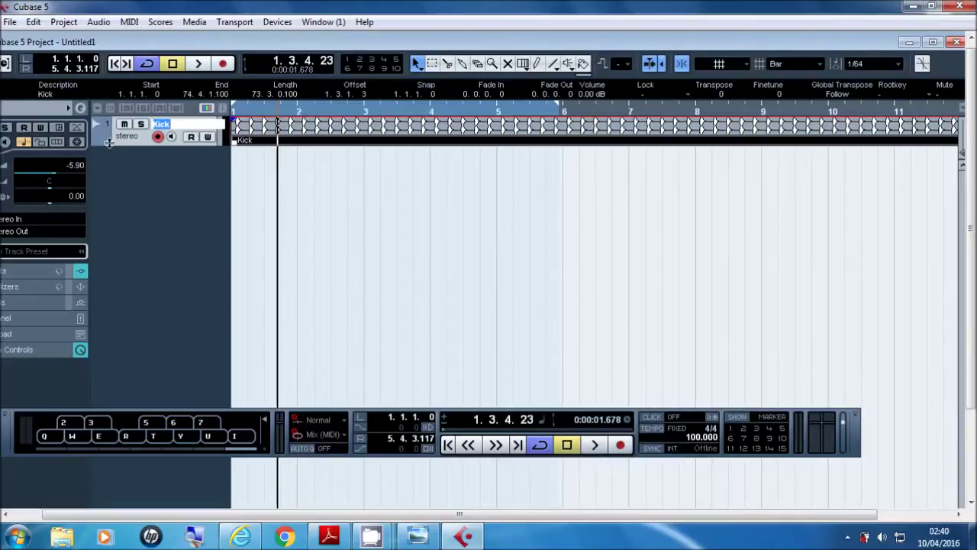
pyautogui.click(80, 110)
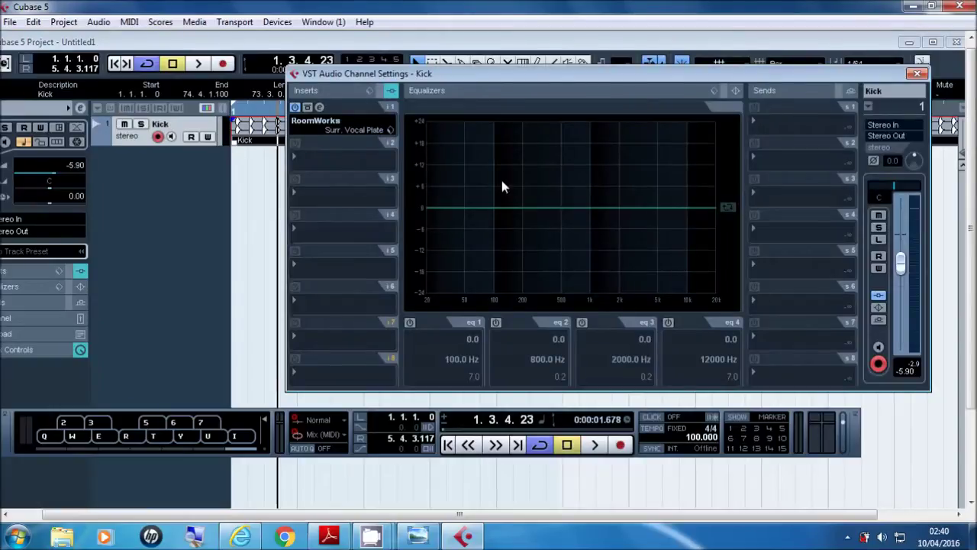
# Step: Put Delay > StereoDelay into the Kick track's insert slot 2
pyautogui.click(353, 160)
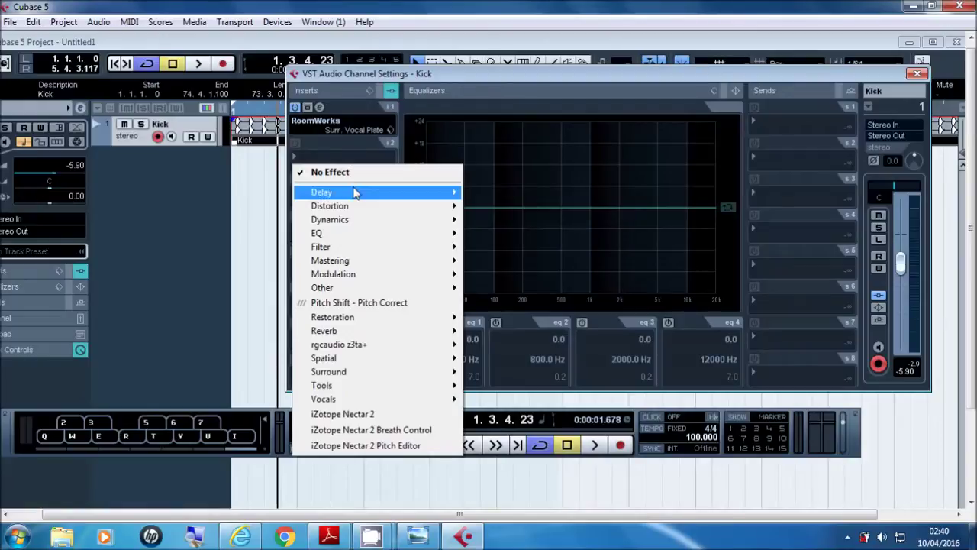
pyautogui.moveTo(355, 195)
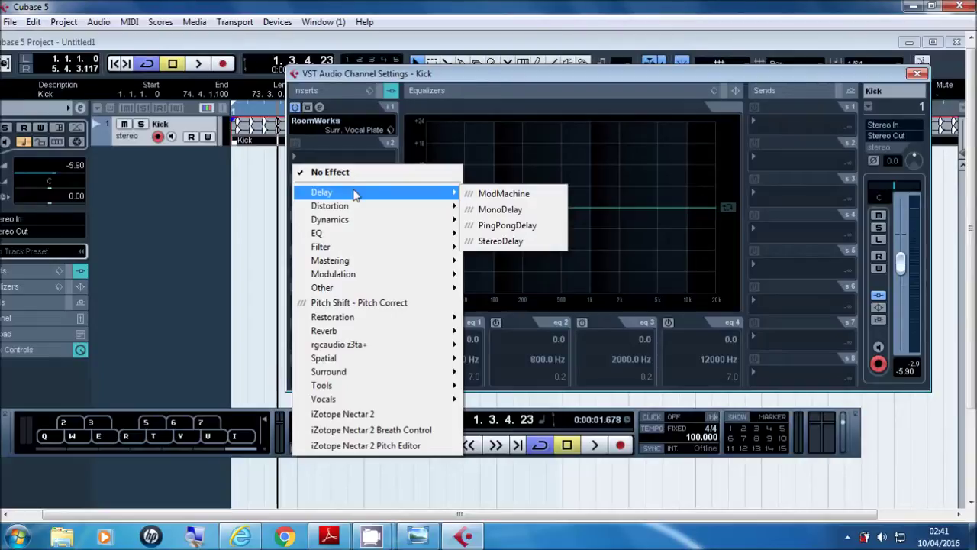
pyautogui.click(501, 242)
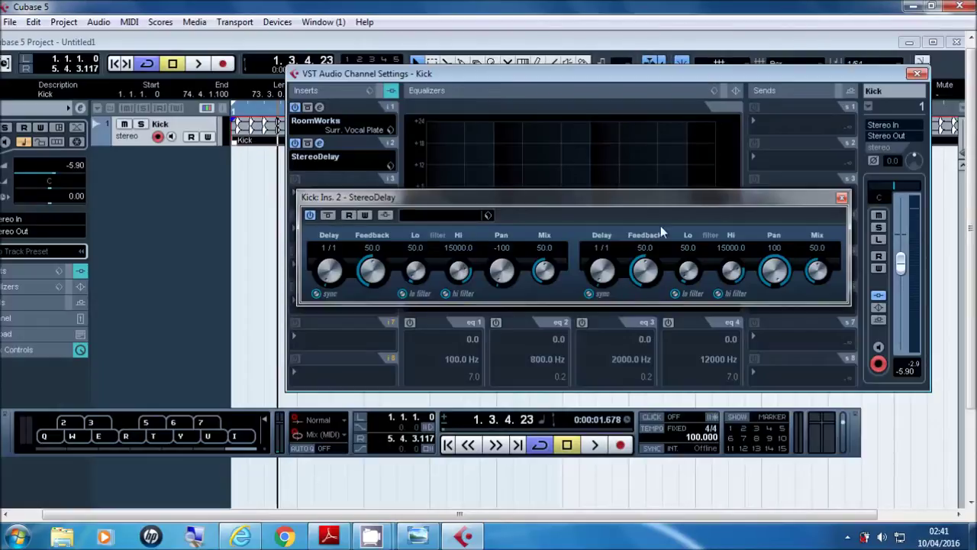
# Step: Load the StereoDelay Endless preset (1/4 and 1/16 D, feedback 100) and move the windows aside
pyautogui.click(440, 213)
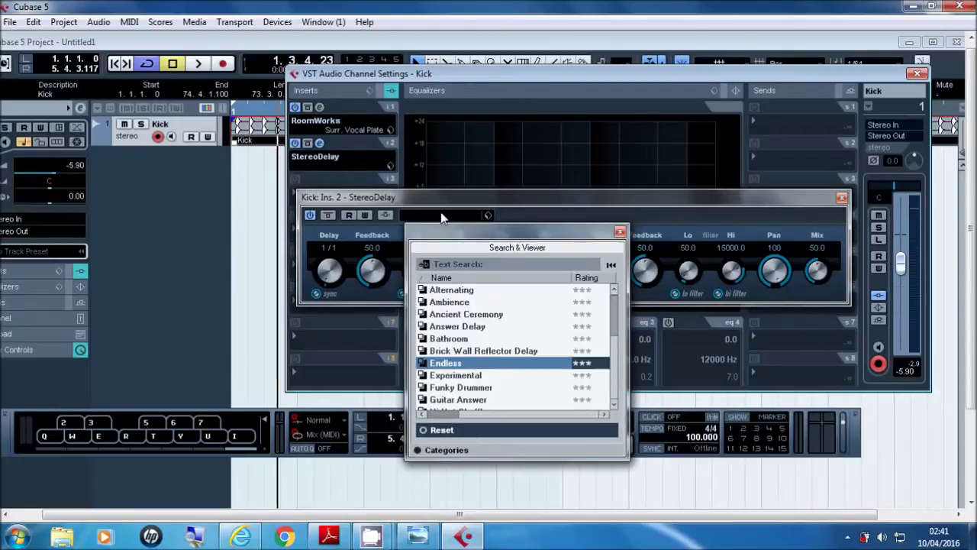
pyautogui.click(461, 364)
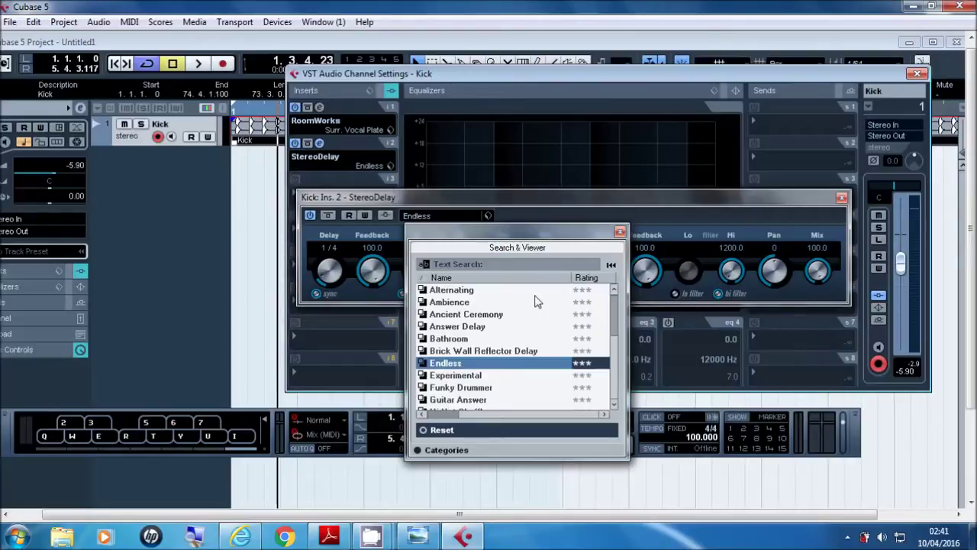
pyautogui.click(620, 233)
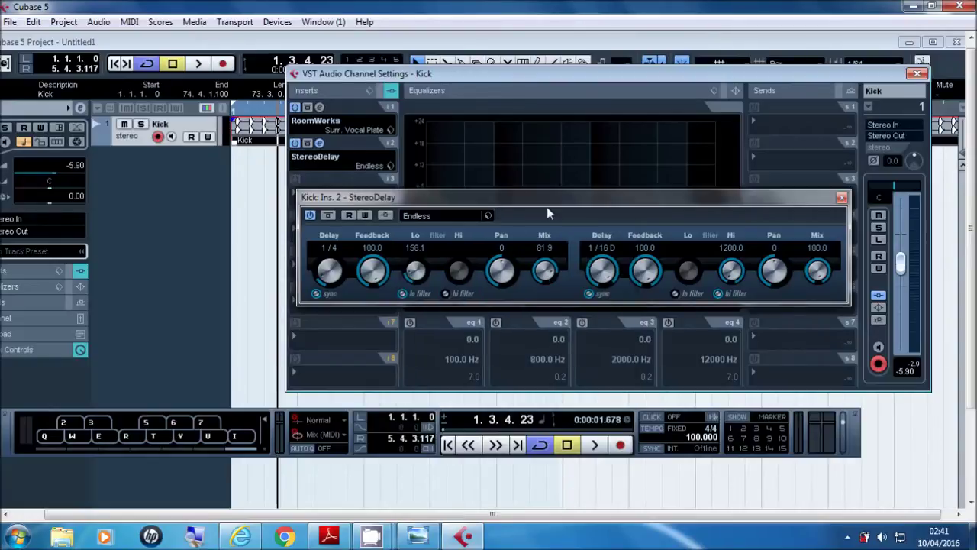
pyautogui.moveTo(547, 205); pyautogui.dragTo(707, 232)
pyautogui.moveTo(492, 75); pyautogui.dragTo(681, 78)
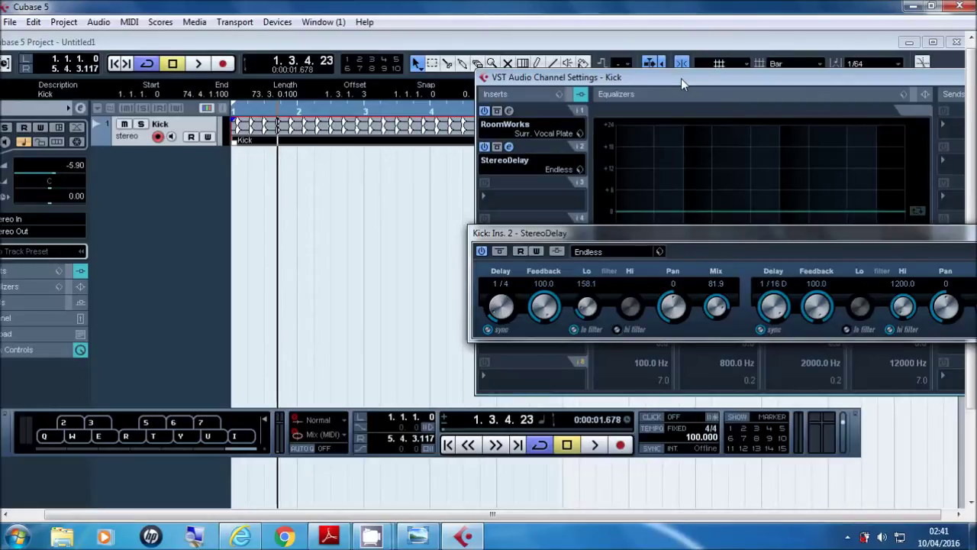
# Step: Audition the delay, then drag the left Mix to 57.4 and the right Mix to about 3.5
pyautogui.press('space')
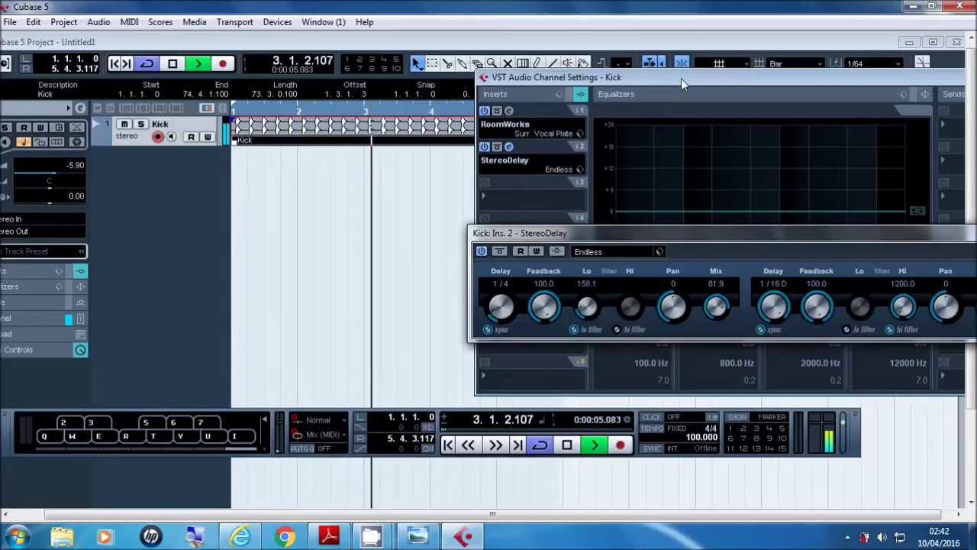
pyautogui.press('space')
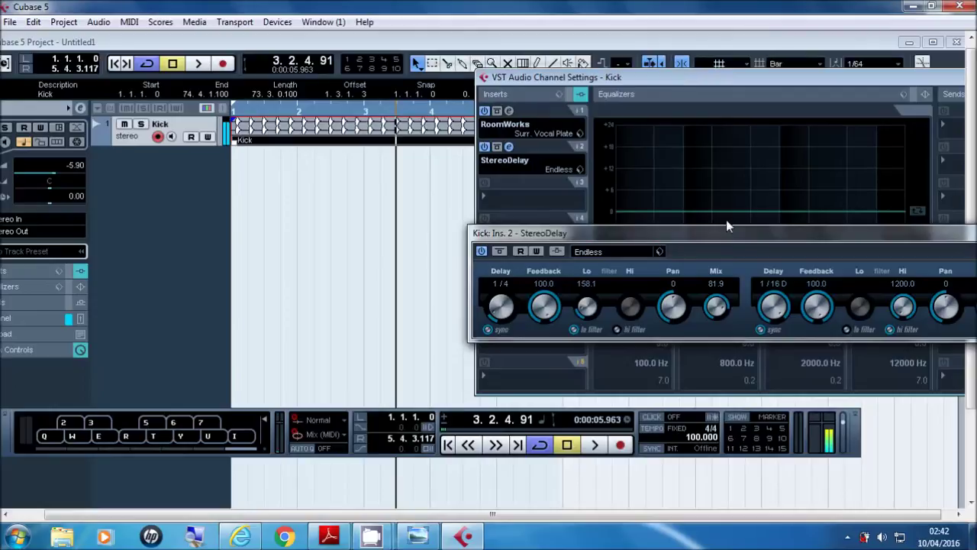
pyautogui.moveTo(730, 232); pyautogui.dragTo(613, 230)
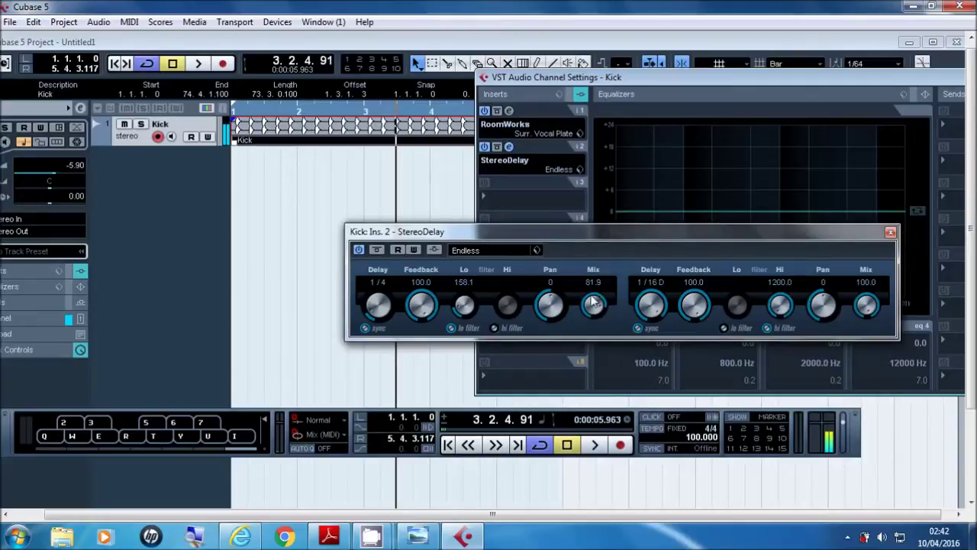
pyautogui.moveTo(595, 305); pyautogui.dragTo(593, 349)
pyautogui.scroll(-2, 595, 306)
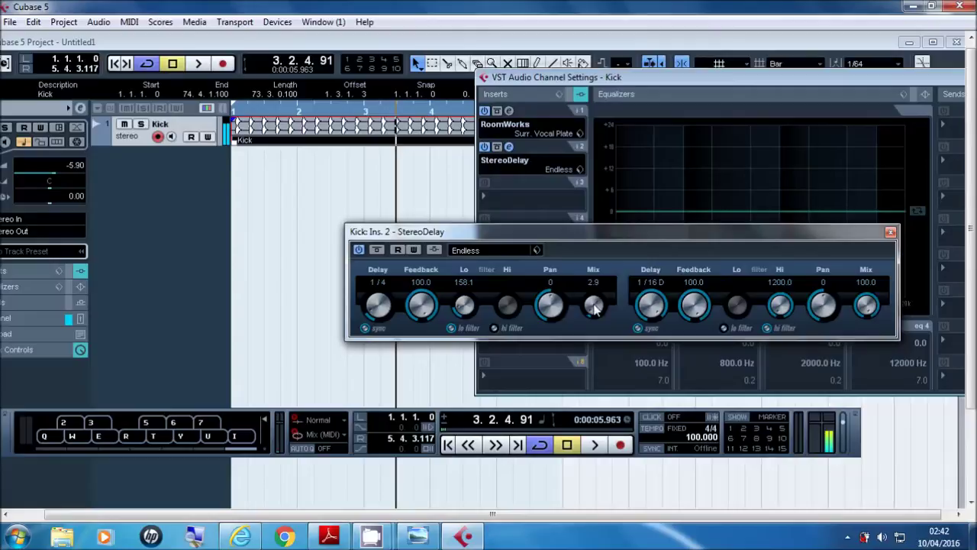
pyautogui.keyDown('ctrl'); pyautogui.click(866, 304); pyautogui.keyUp('ctrl')
pyautogui.moveTo(866, 306); pyautogui.dragTo(864, 368)
# Step: Enter exactly 2.0 for both the right and left StereoDelay Mix values
pyautogui.scroll(-1, 869, 284)
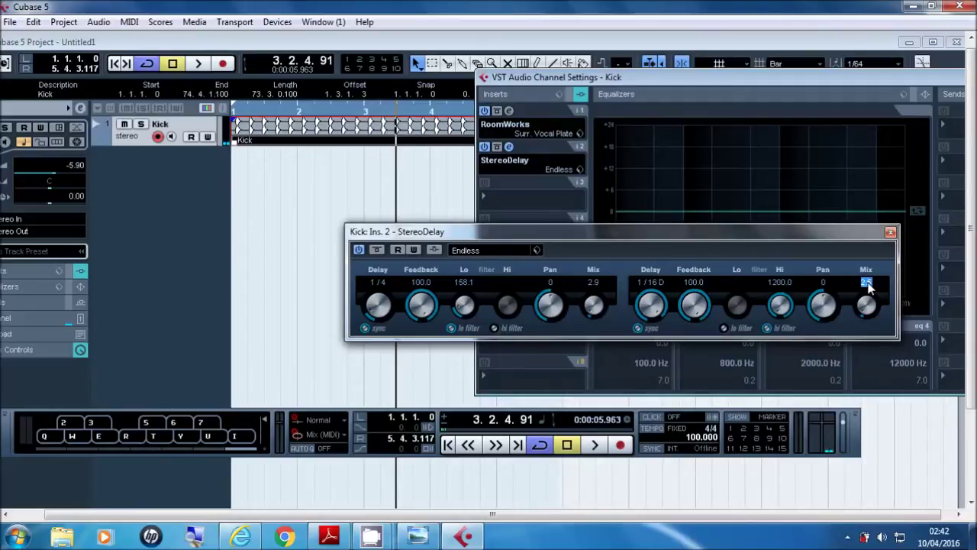
pyautogui.write('2.0')
pyautogui.click(595, 284)
pyautogui.write('2.0')
pyautogui.press('BackSpace')
pyautogui.press('BackSpace')
pyautogui.write('.0')
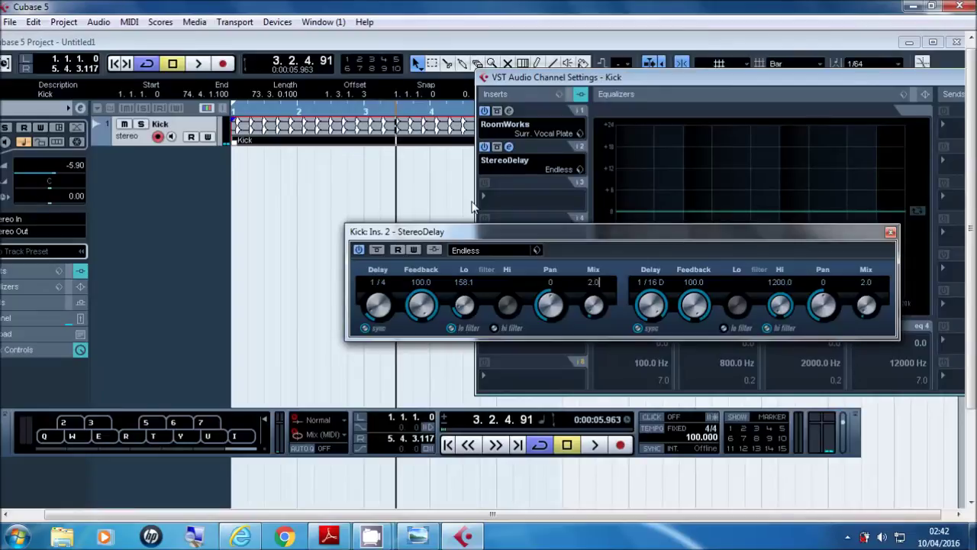
pyautogui.click(430, 199)
# Step: Play and stop the delayed kick, close StereoDelay, and maximize the project window
pyautogui.press('space')
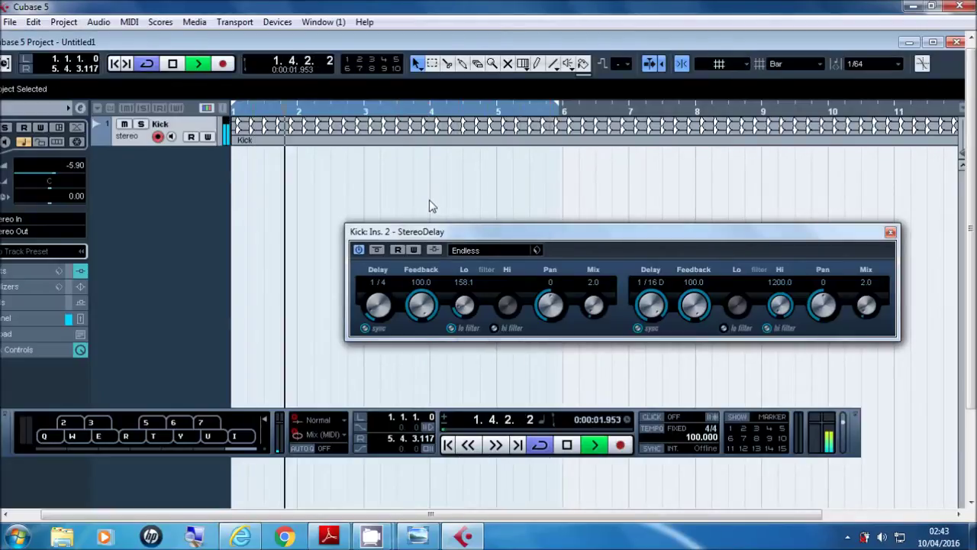
pyautogui.press('space')
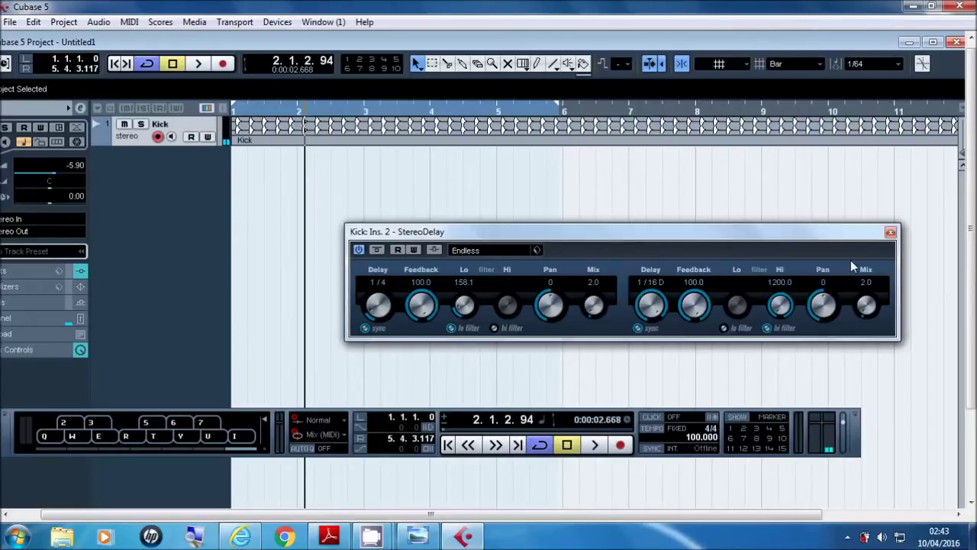
pyautogui.click(891, 233)
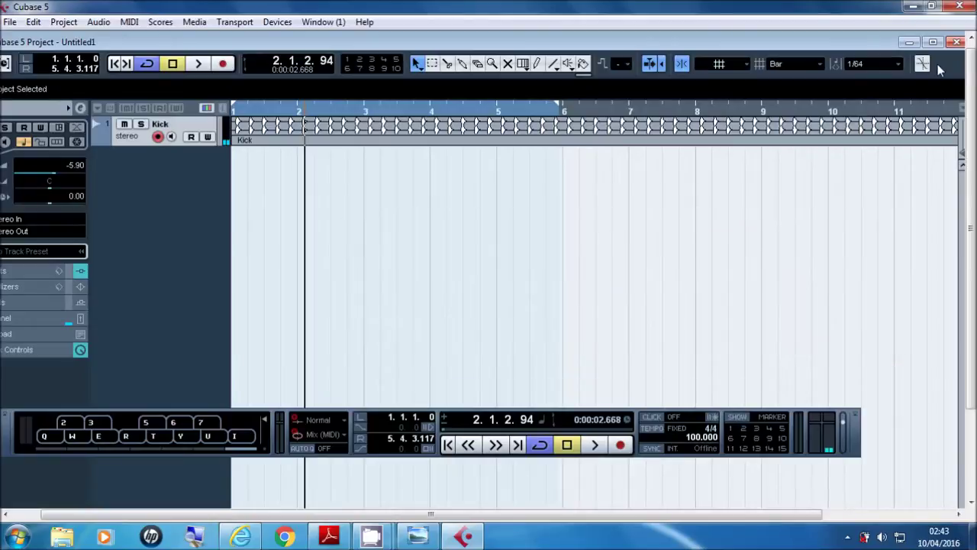
pyautogui.click(932, 42)
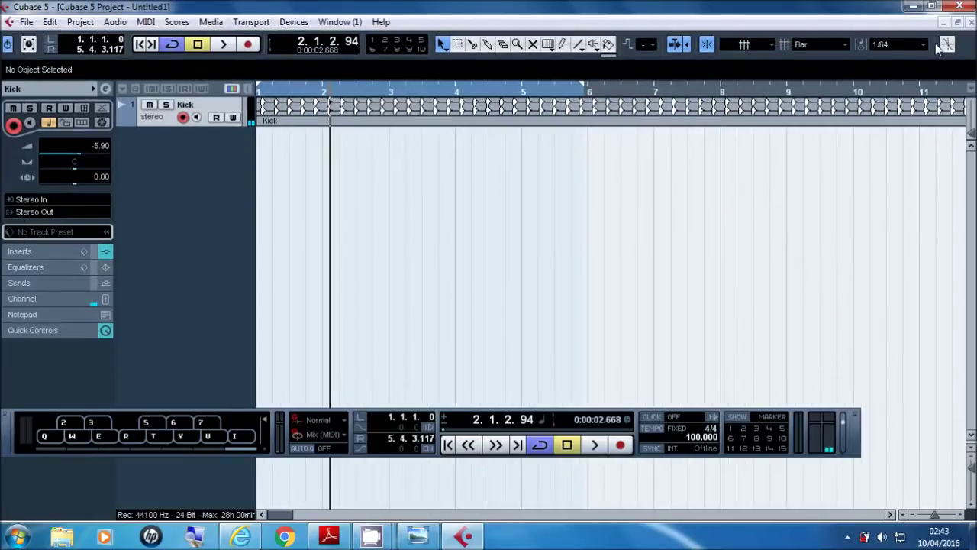
# Step: Open the Kick track's VST Audio Channel Settings with its Edit (e) button
pyautogui.click(106, 91)
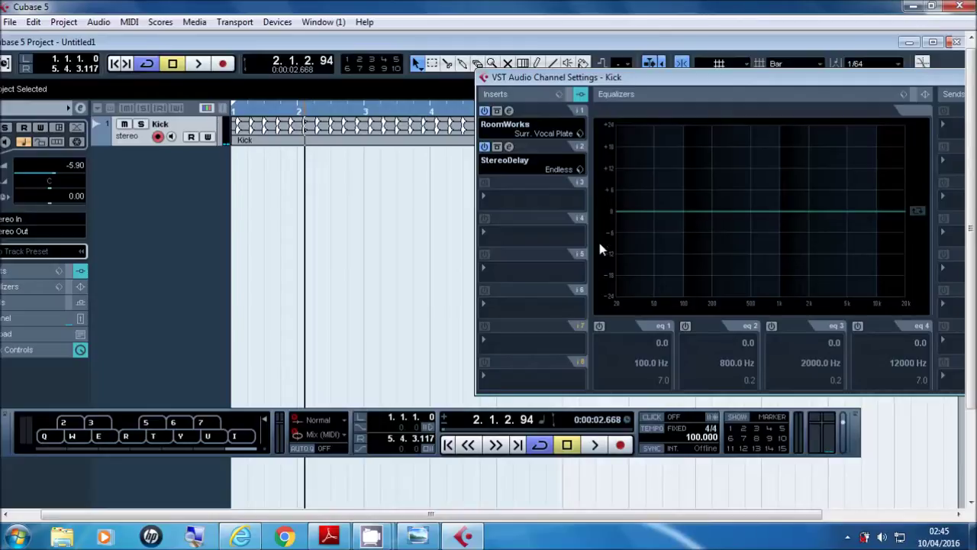
# Step: Insert Dynamics > Compressor in the Kick's third slot and open its preset browser
pyautogui.click(532, 200)
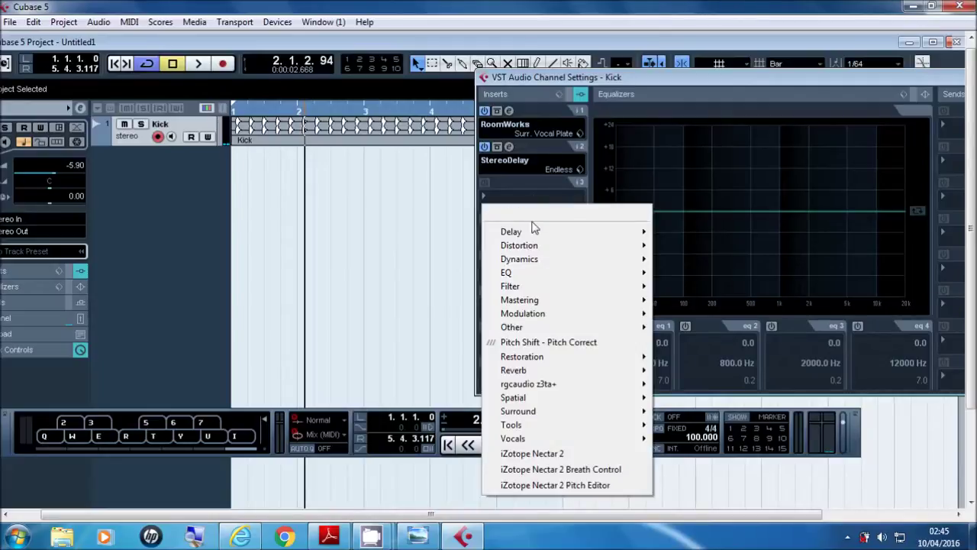
pyautogui.moveTo(534, 262)
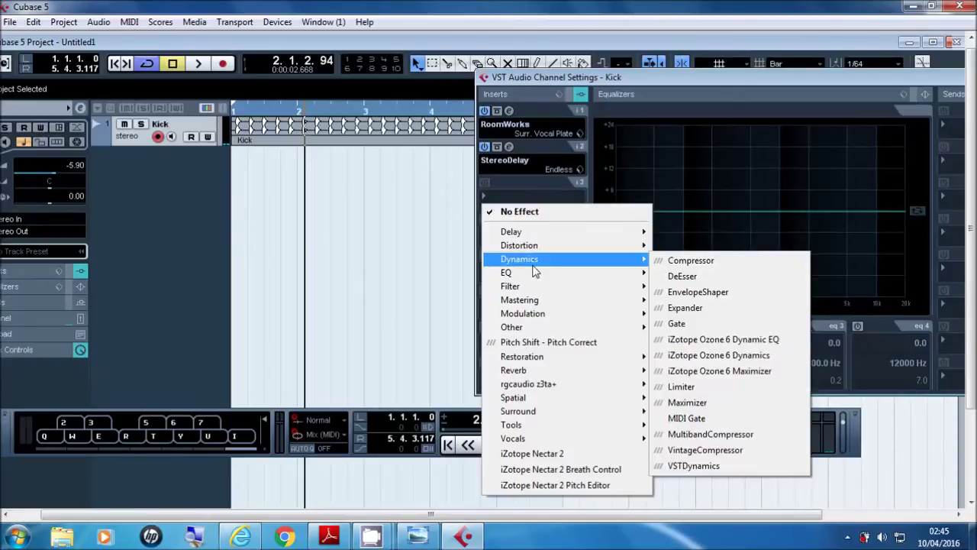
pyautogui.click(676, 264)
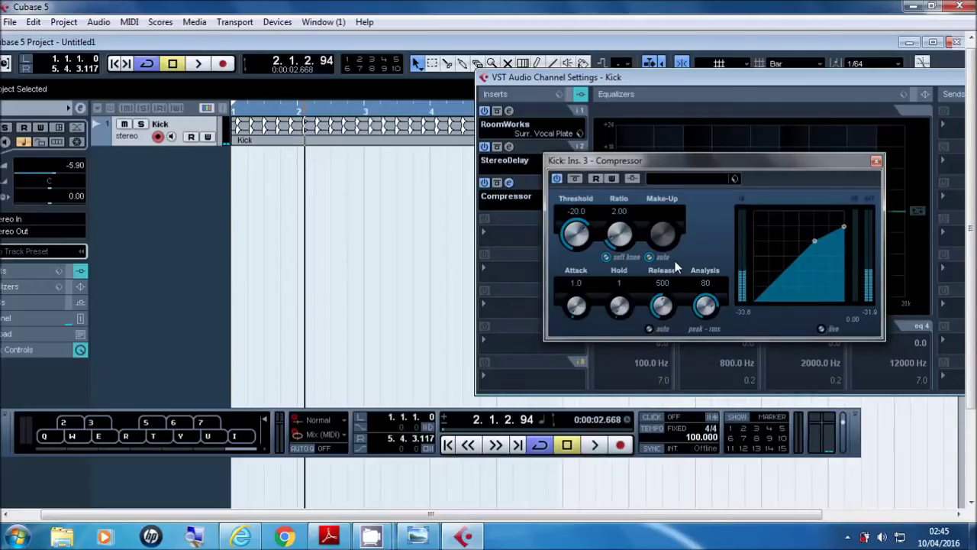
pyautogui.click(698, 178)
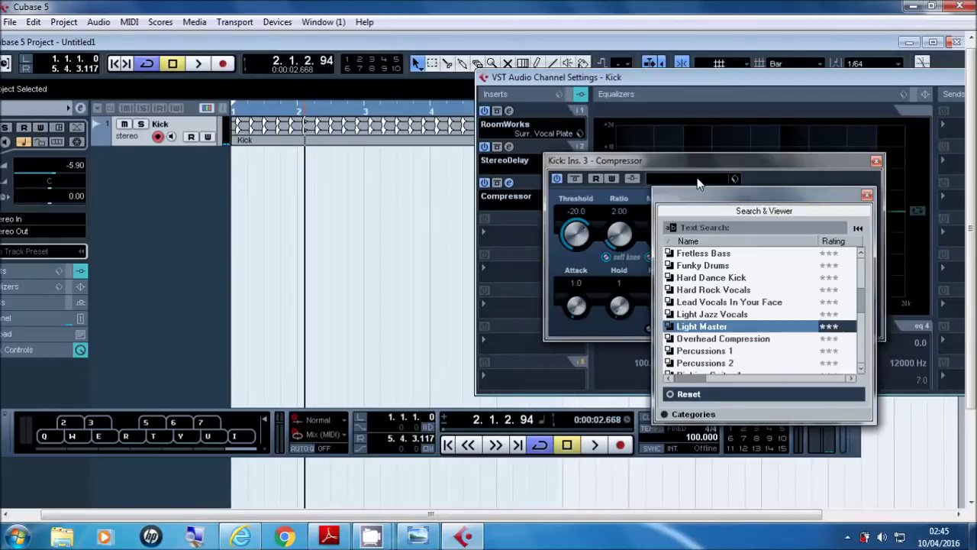
# Step: Load the Light Master compressor preset and raise the Threshold to -2.4
pyautogui.doubleClick(713, 329)
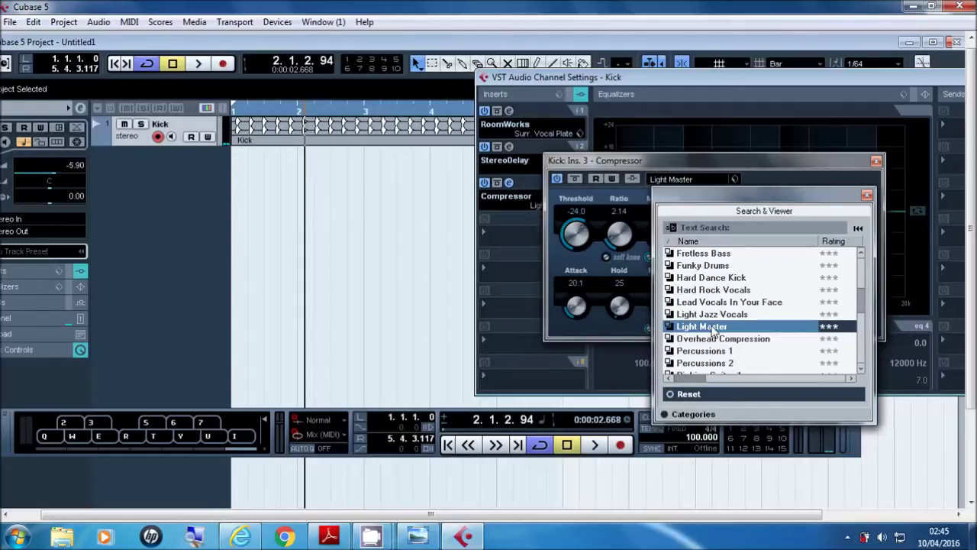
pyautogui.click(866, 196)
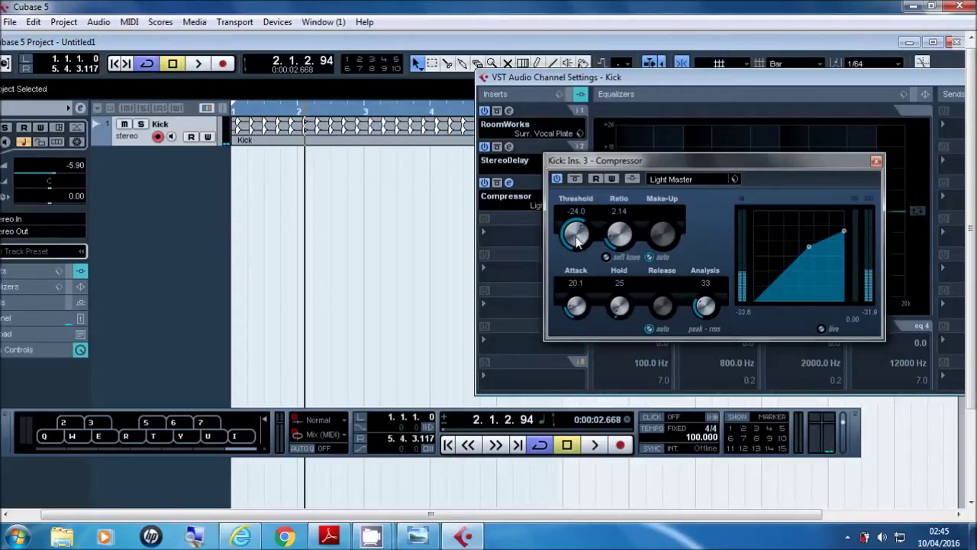
pyautogui.moveTo(578, 242); pyautogui.dragTo(577, 189)
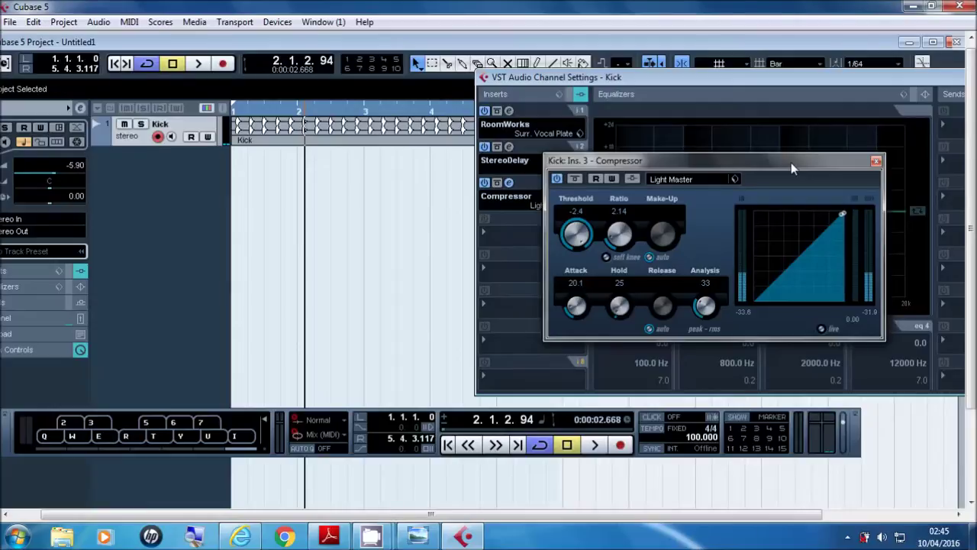
# Step: Close the Compressor and Kick channel settings windows and maximize the project window
pyautogui.click(876, 162)
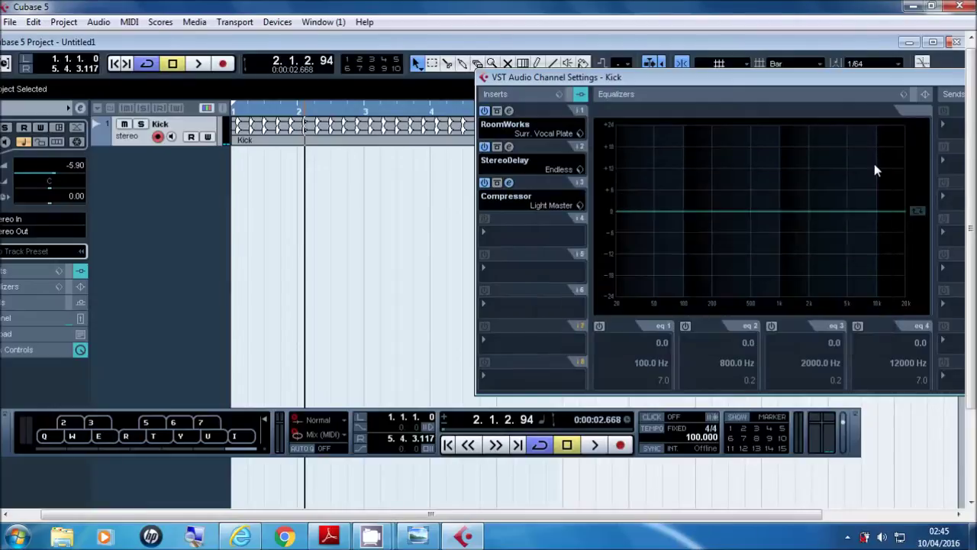
pyautogui.moveTo(862, 76); pyautogui.dragTo(717, 88)
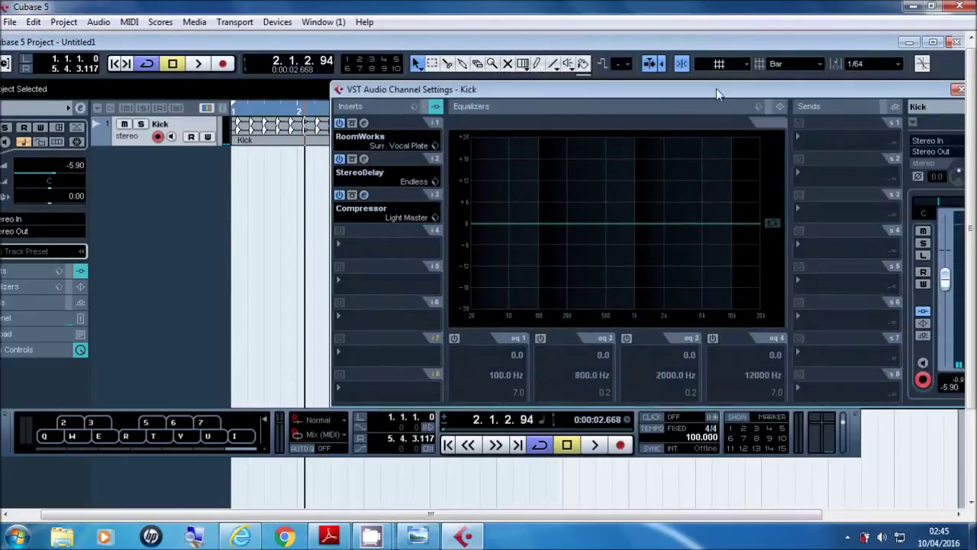
pyautogui.click(936, 87)
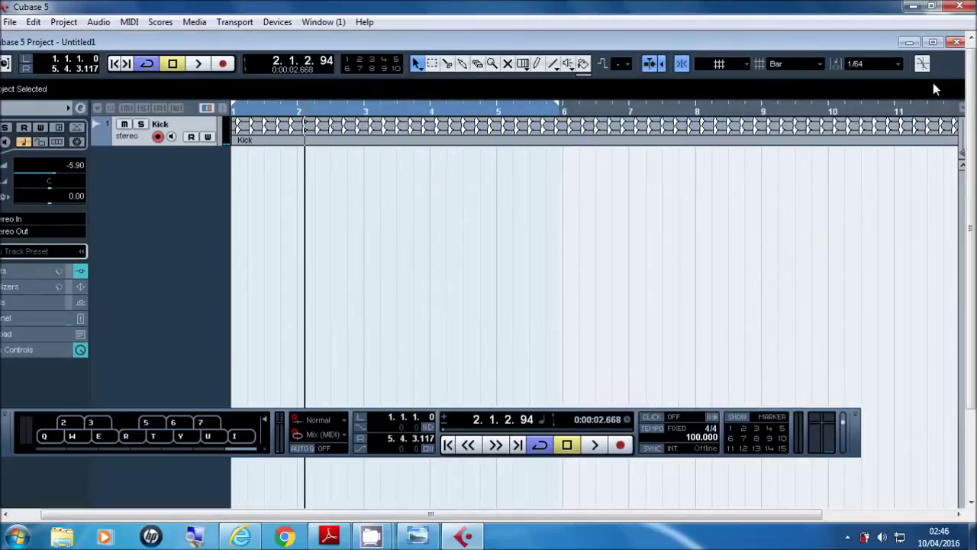
pyautogui.click(933, 44)
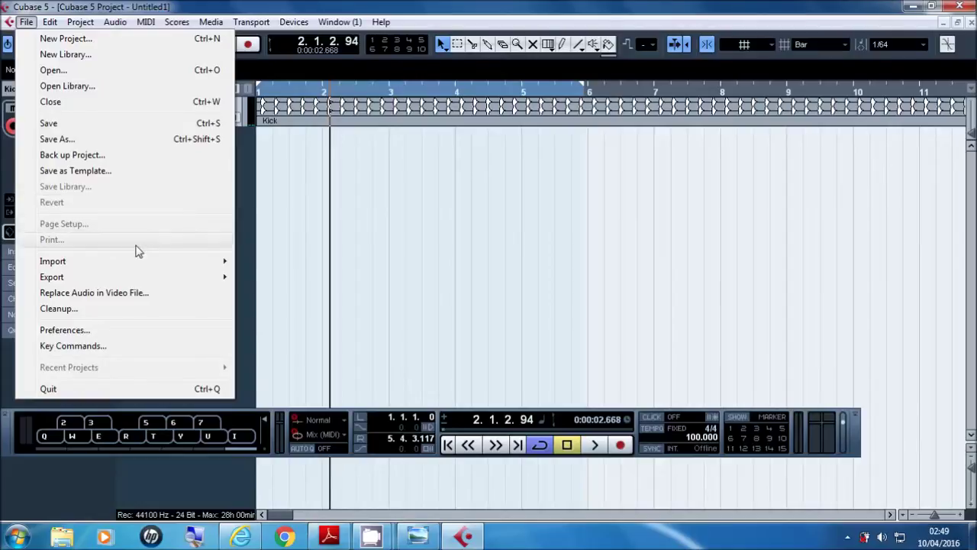
# Step: Show the File > Export submenu listing Audio Mixdown, Selected Tracks, Tempo Track and OMF
pyautogui.moveTo(155, 266)
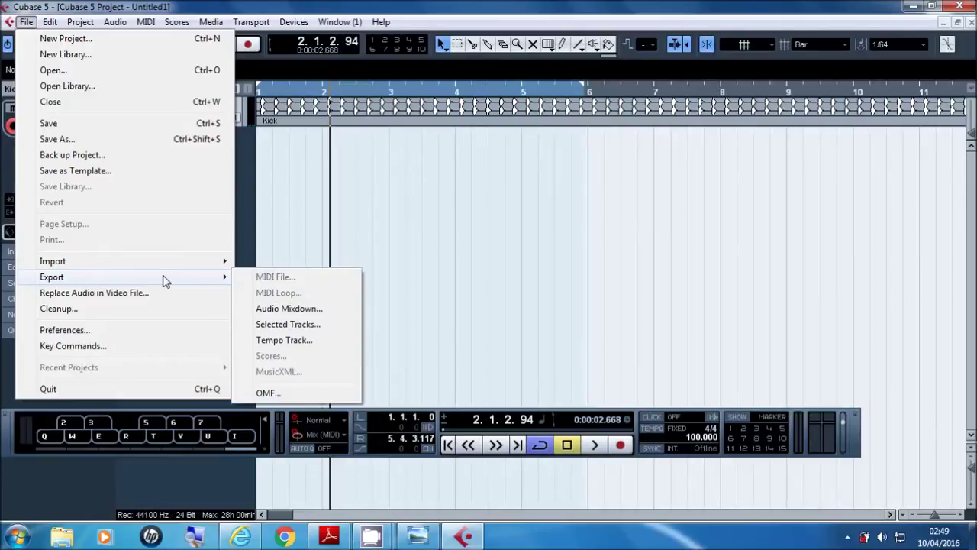
# Step: Open Export Audio Mixdown and replace the prefix CUBASE TUTE MP3 with 'My Toon'
pyautogui.click(276, 308)
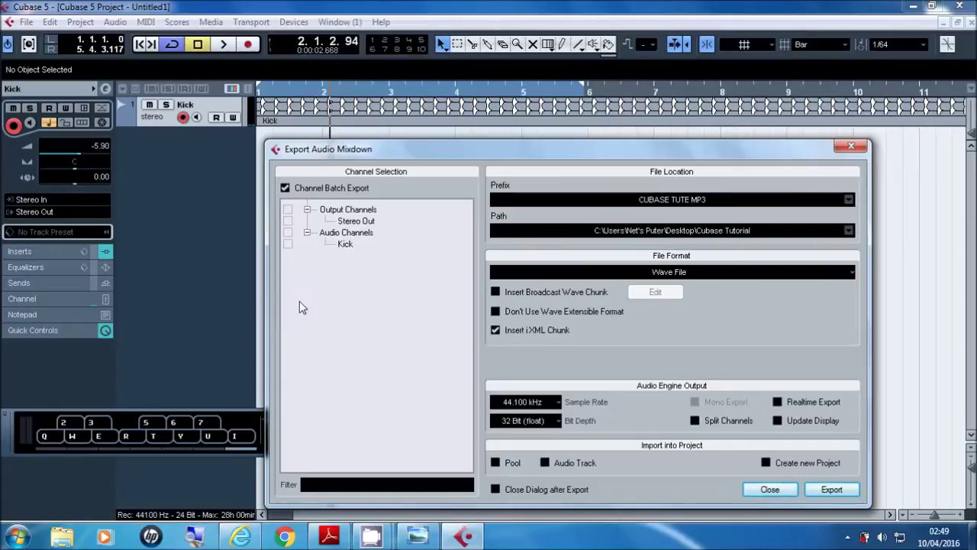
pyautogui.click(681, 201)
pyautogui.doubleClick(682, 201)
pyautogui.press('BackSpace')
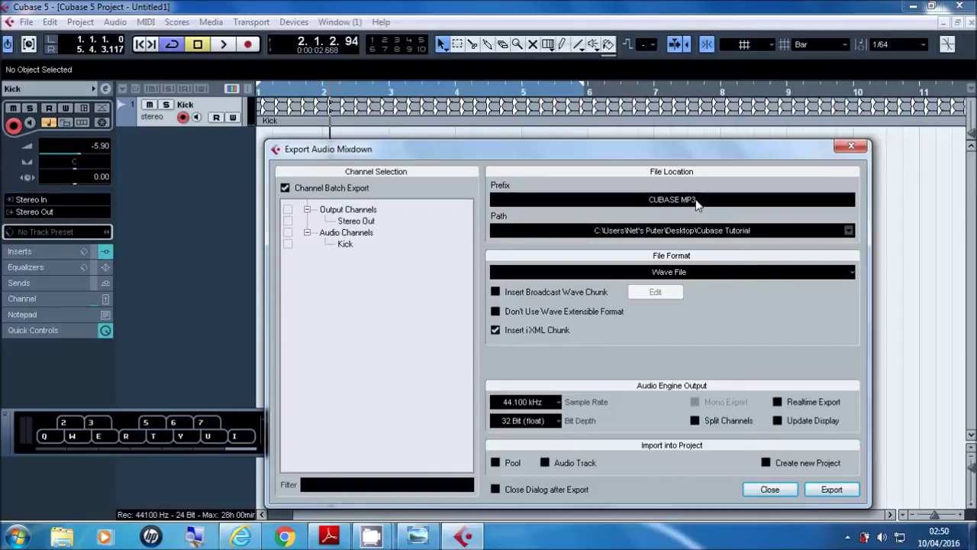
pyautogui.hotkey('ctrl', 'a')
pyautogui.press('BackSpace')
pyautogui.write('My Toon')
# Step: Browse the export path to the Cubase Tutorial 2 folder on the Desktop
pyautogui.click(712, 234)
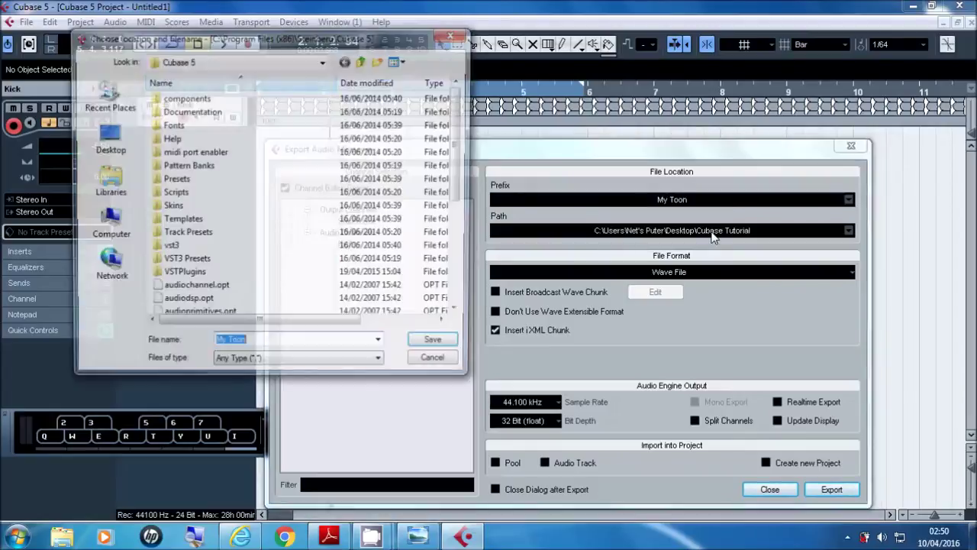
pyautogui.click(324, 61)
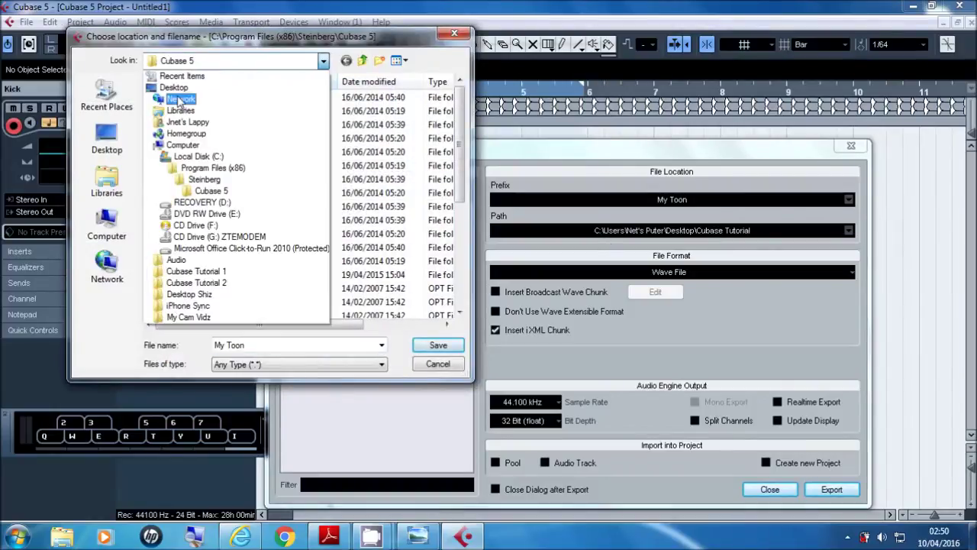
pyautogui.click(174, 89)
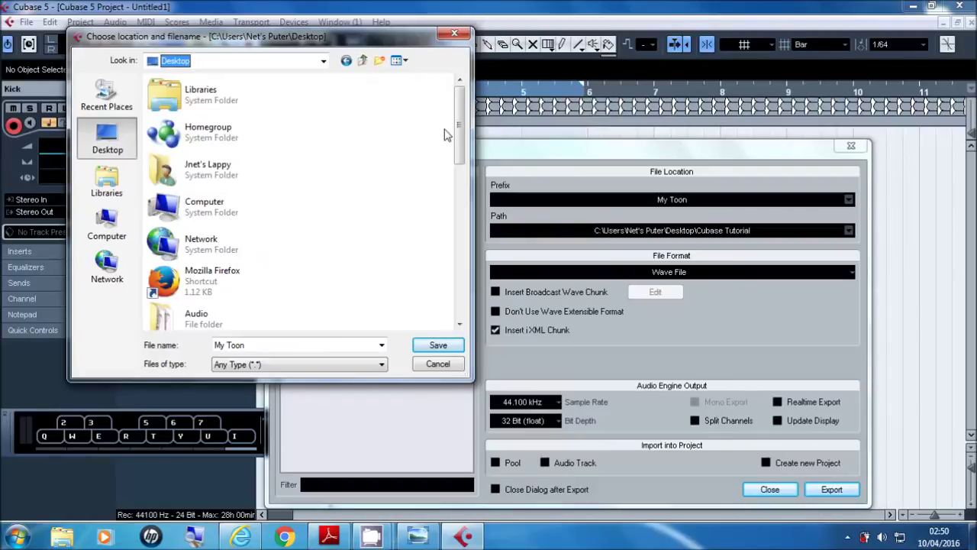
pyautogui.moveTo(459, 135); pyautogui.dragTo(454, 208)
pyautogui.click(218, 157)
pyautogui.click(451, 346)
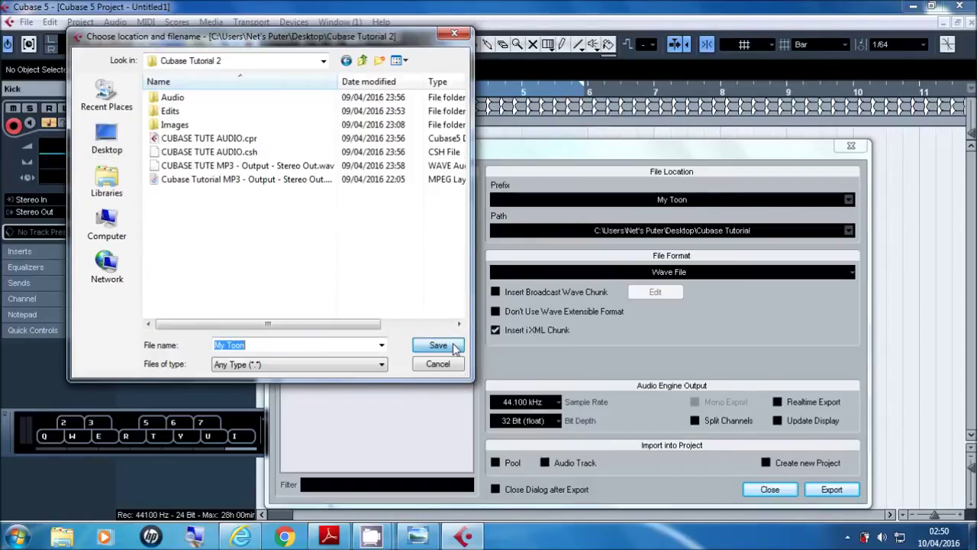
# Step: Confirm Cubase Tutorial 2 as the path and set the file format to MPEG 1 Layer 3
pyautogui.click(455, 347)
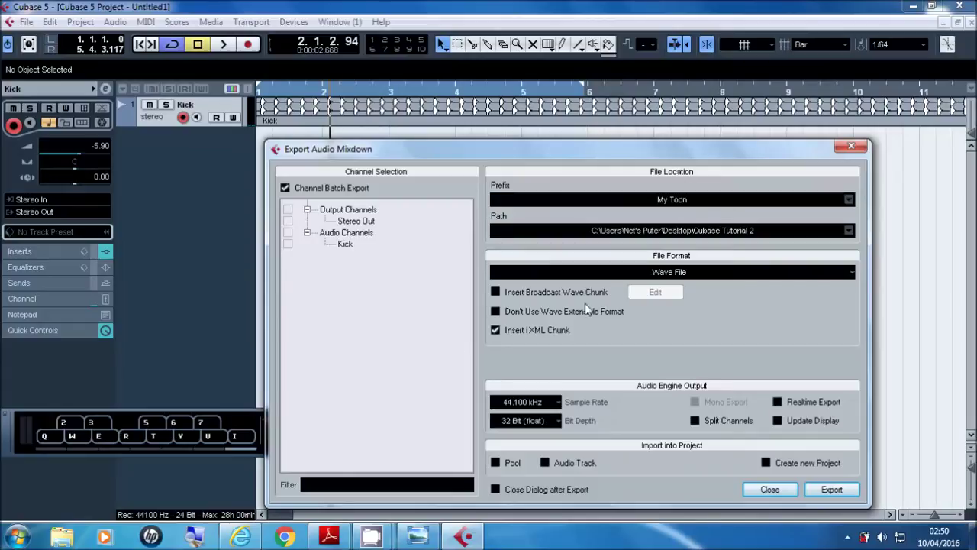
pyautogui.click(663, 277)
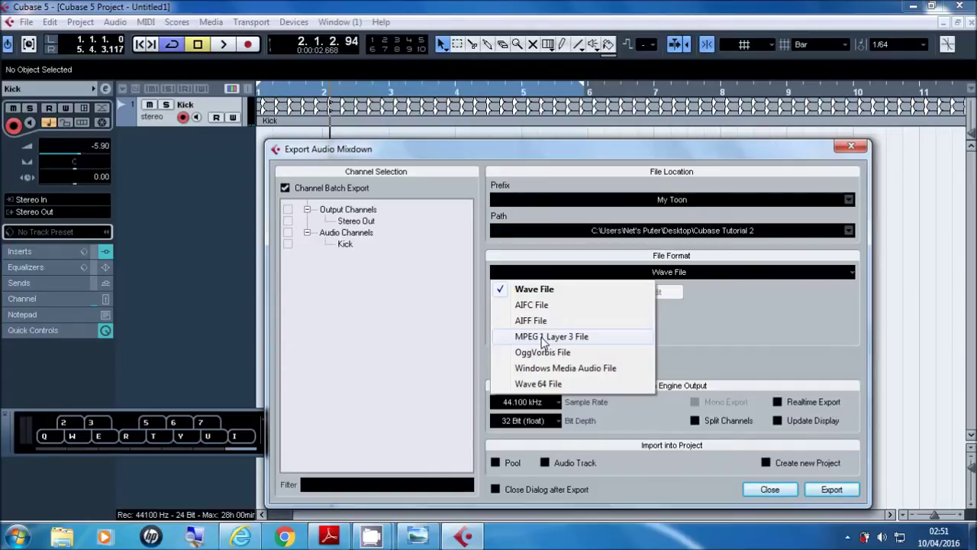
pyautogui.click(544, 337)
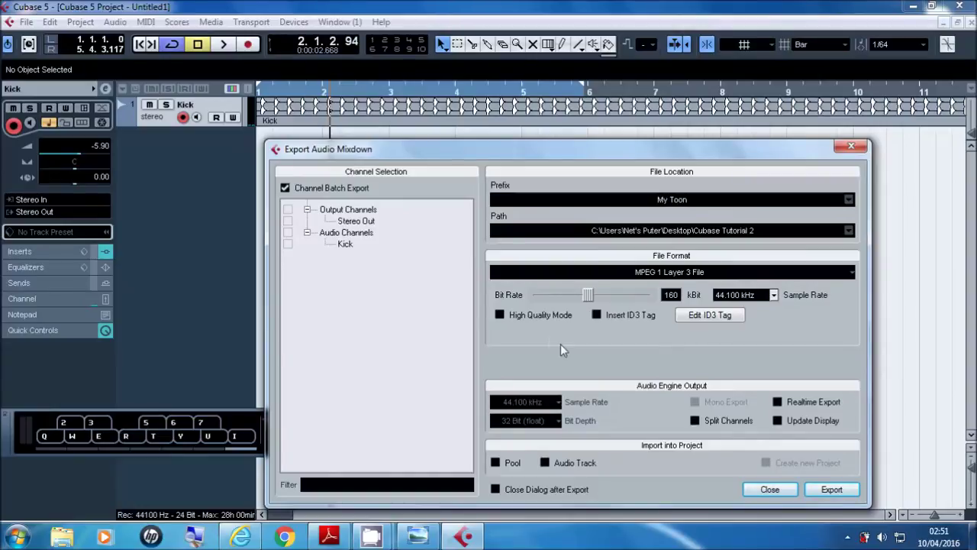
pyautogui.click(832, 491)
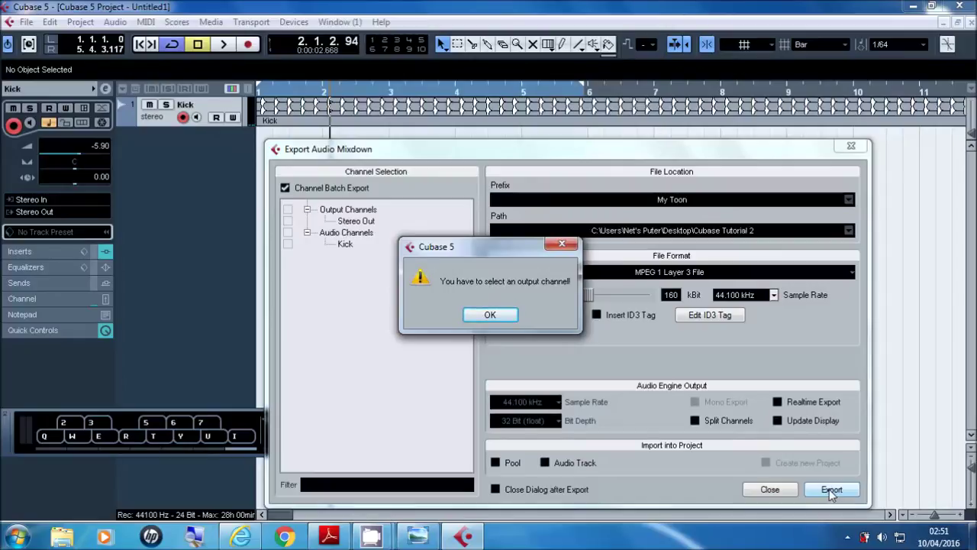
pyautogui.click(490, 314)
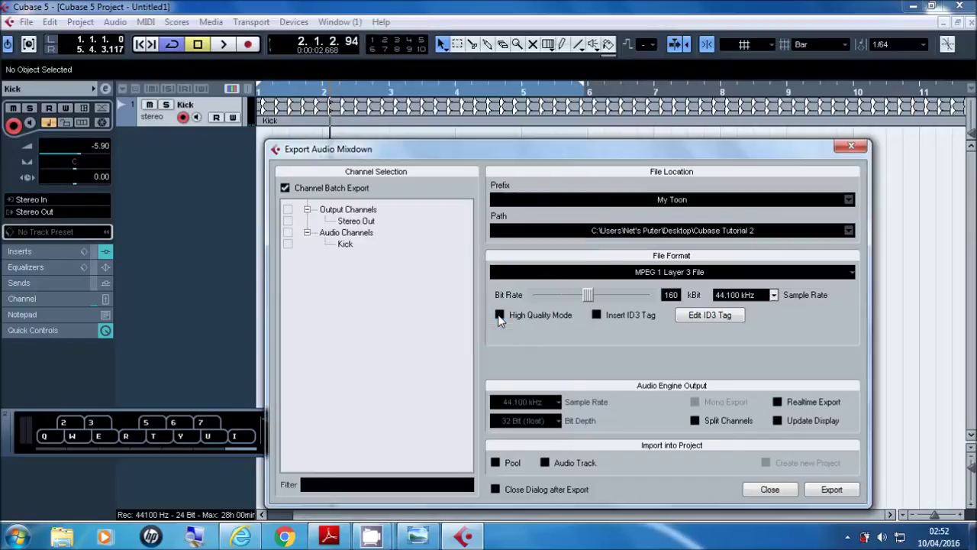
# Step: Include the Stereo Out output channel and export the My Toon MP3 mixdown
pyautogui.click(288, 211)
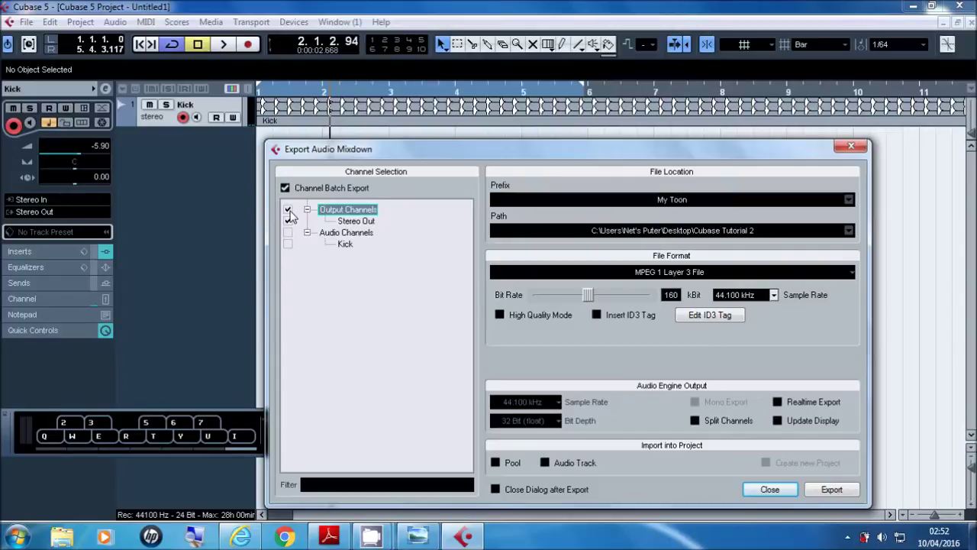
pyautogui.click(833, 492)
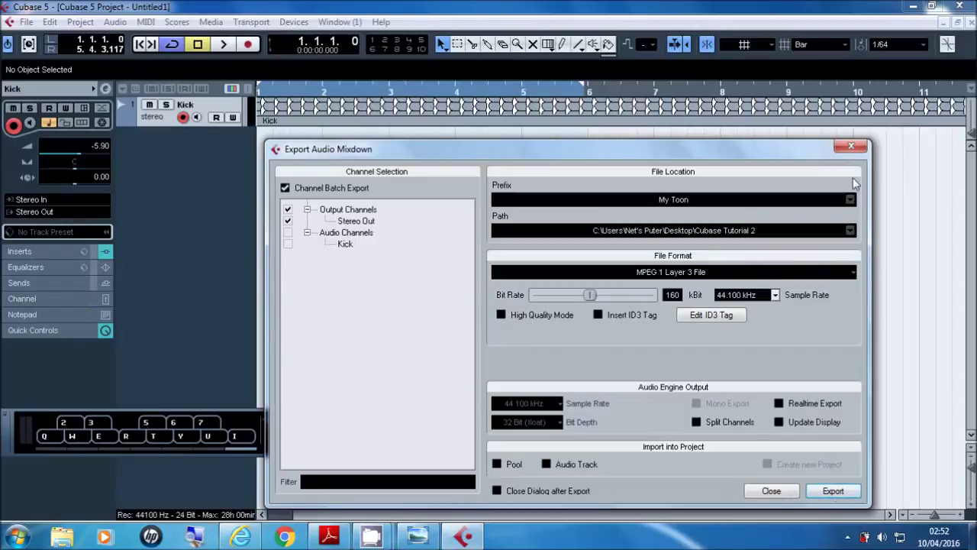
# Step: Close the export dialog and select My Toon - Output - Stereo Out.mp3 in Cubase Tutorial 2
pyautogui.click(853, 146)
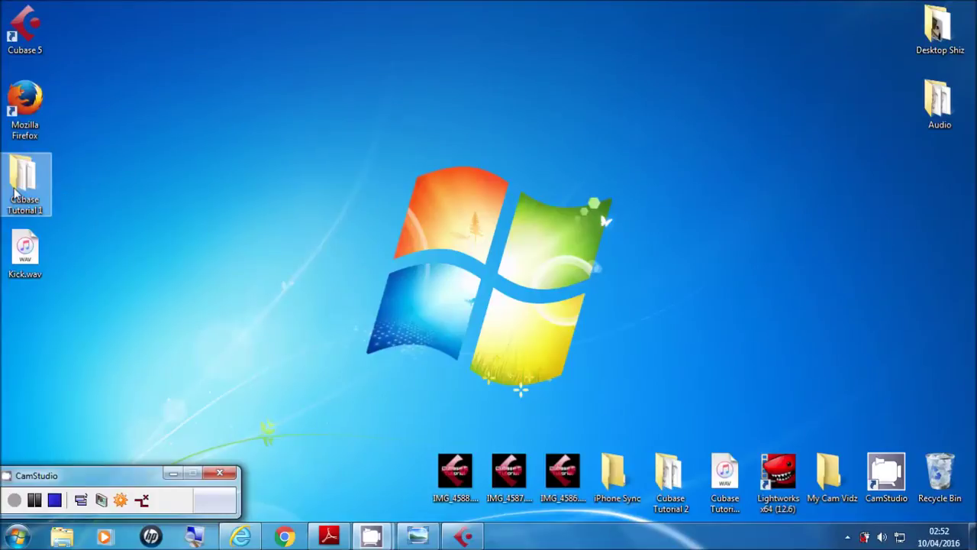
pyautogui.doubleClick(661, 487)
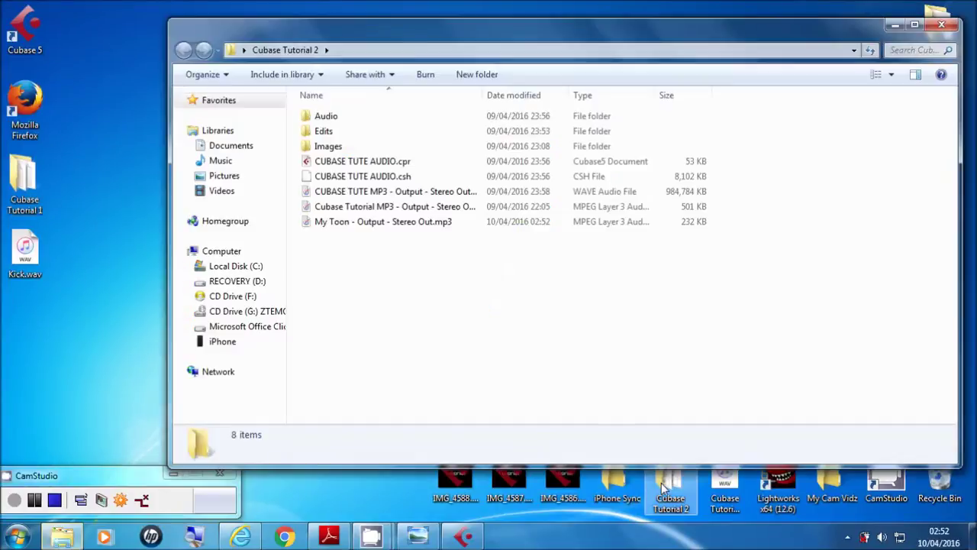
pyautogui.click(350, 224)
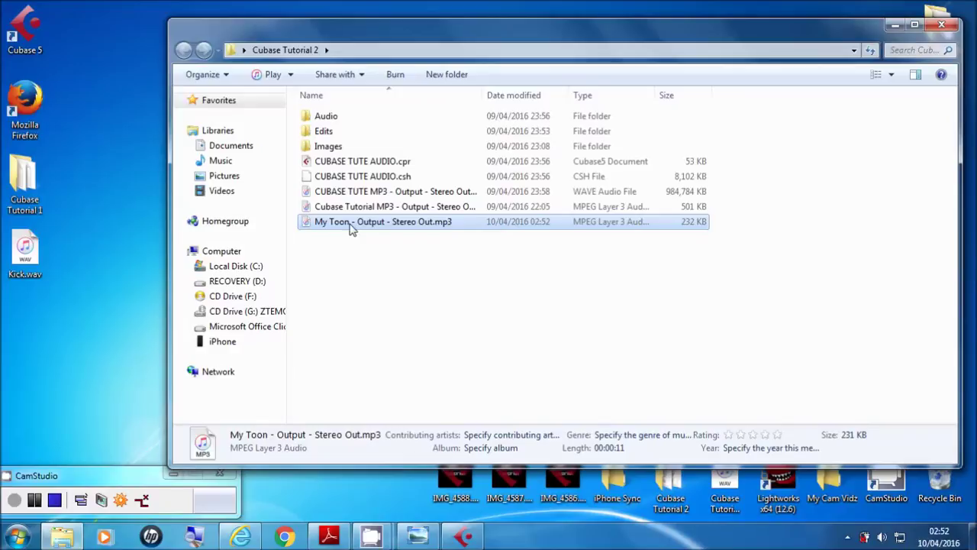
# Step: Bring the Cubase Kick project back in front of the Explorer folder
pyautogui.click(466, 539)
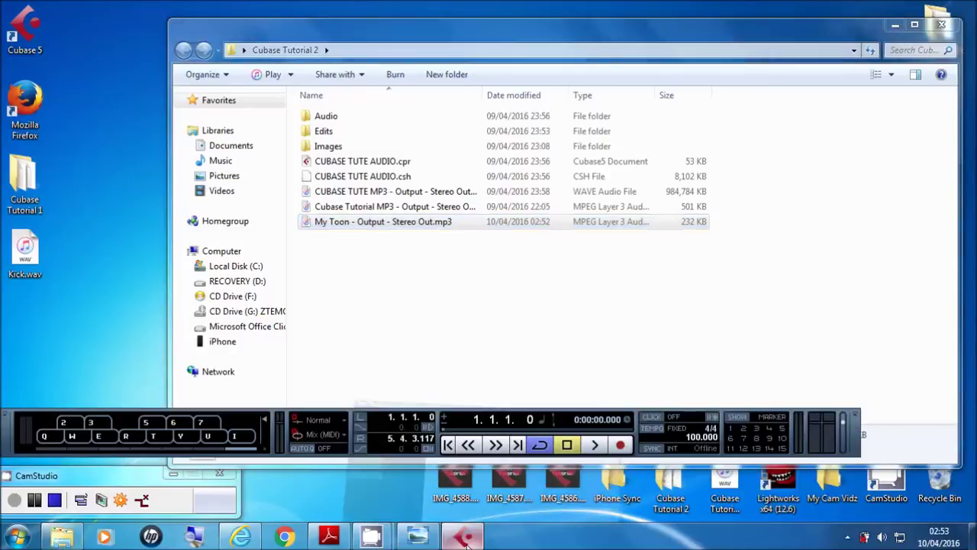